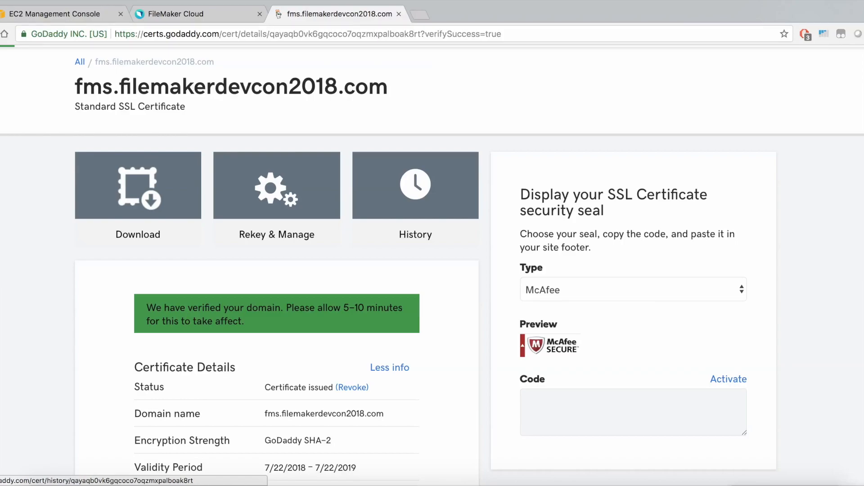
# Download the fms.filemakerdevcon2018.com certificate as a zip file for server type Other
pyautogui.scroll(-3, 416, 202)
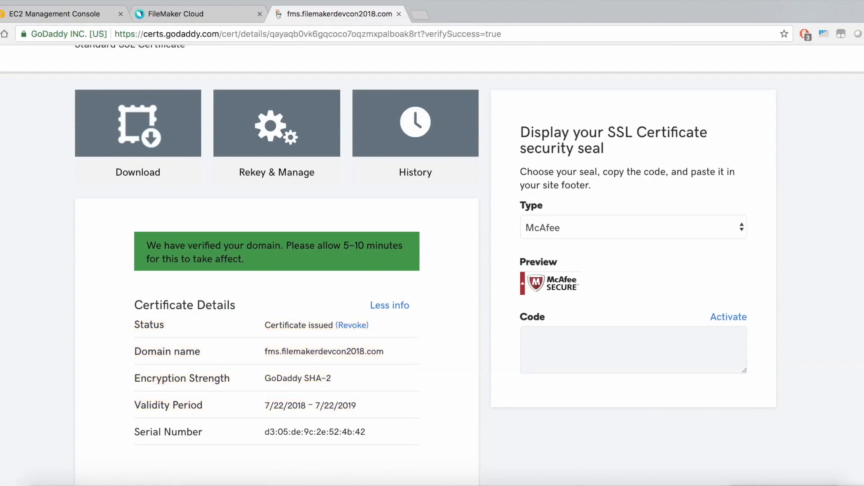
pyautogui.scroll(1, 432, 251)
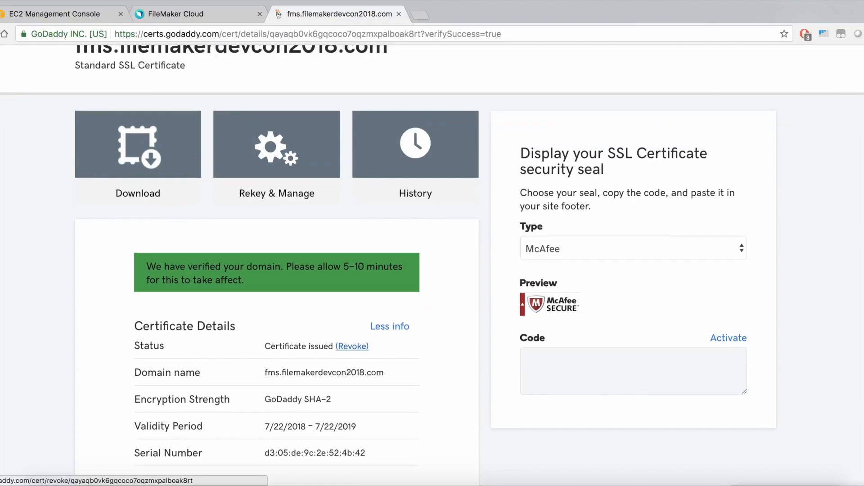
pyautogui.click(138, 155)
pyautogui.scroll(-1, 138, 156)
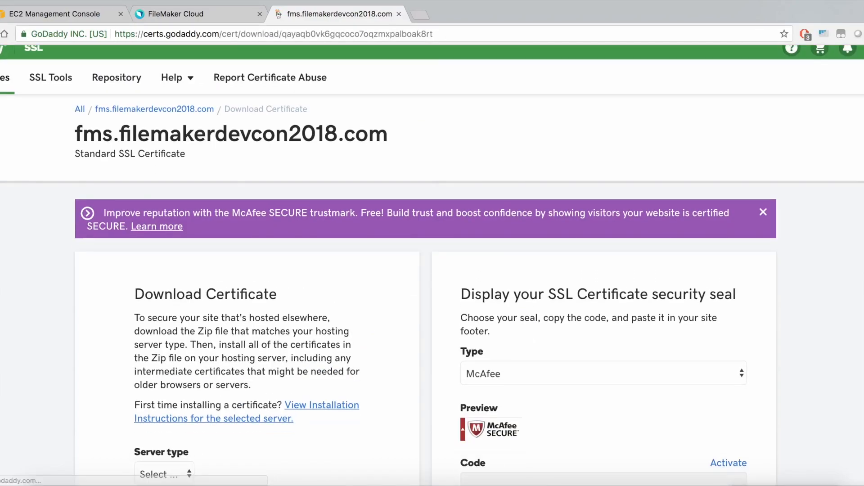
pyautogui.scroll(-3, 432, 265)
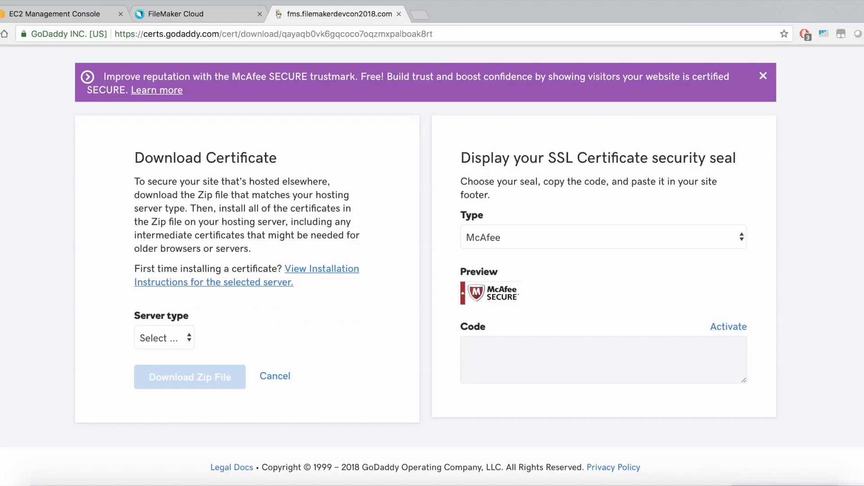
pyautogui.click(164, 337)
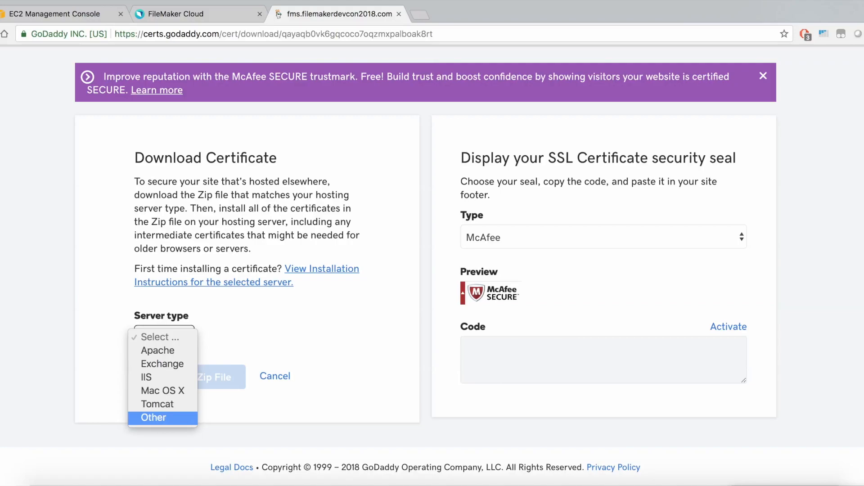
pyautogui.press('Return')
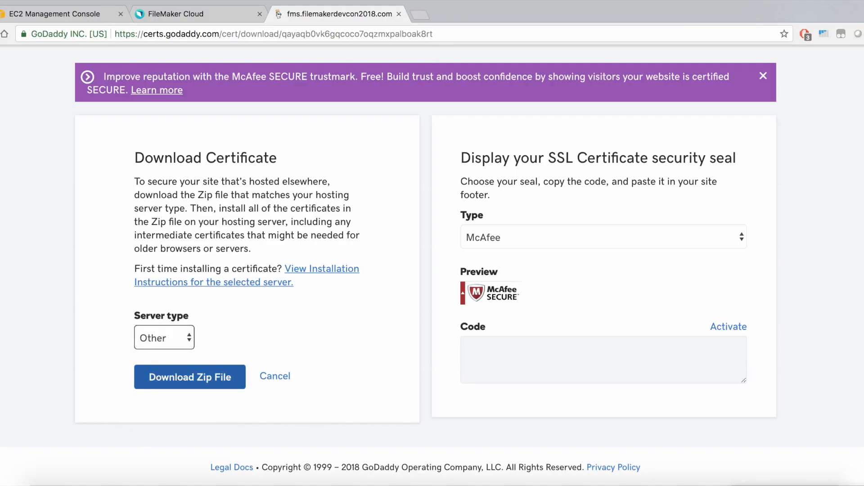
pyautogui.click(190, 377)
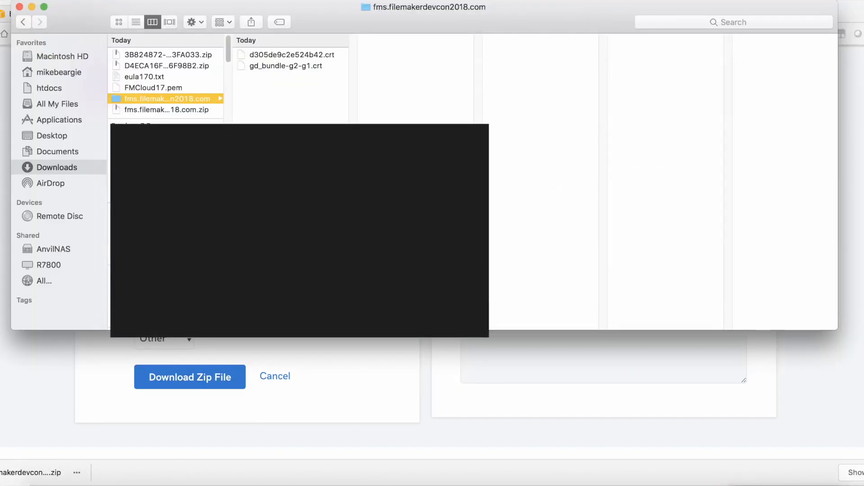
# Move d305de9c2e524b42.crt and gd_bundle-g2-g1.crt from the downloaded certificate folder to the Desktop and close the file window
pyautogui.click(291, 55)
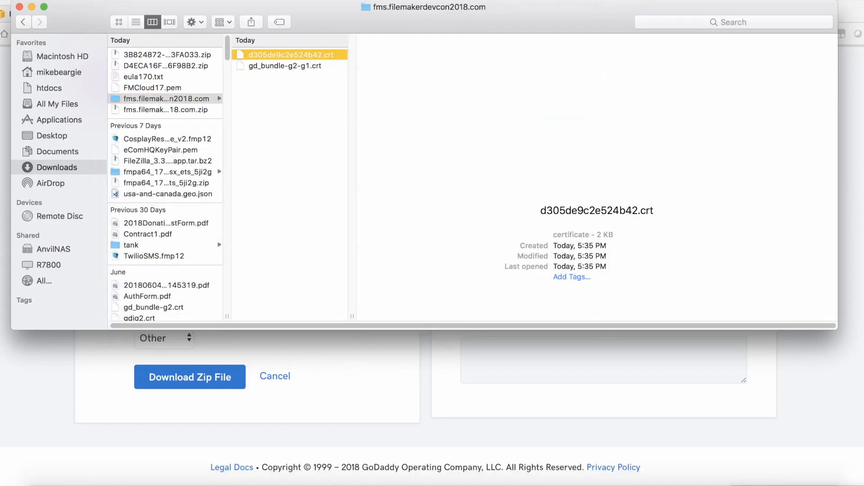
pyautogui.click(285, 66)
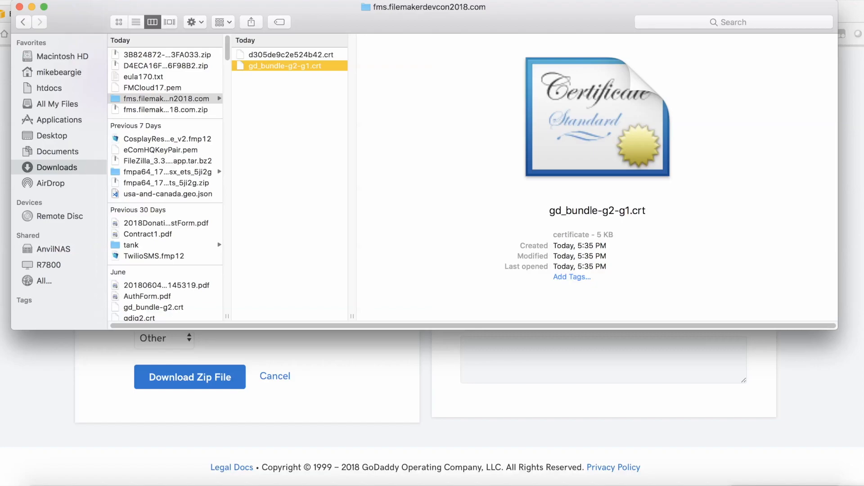
pyautogui.click(290, 55)
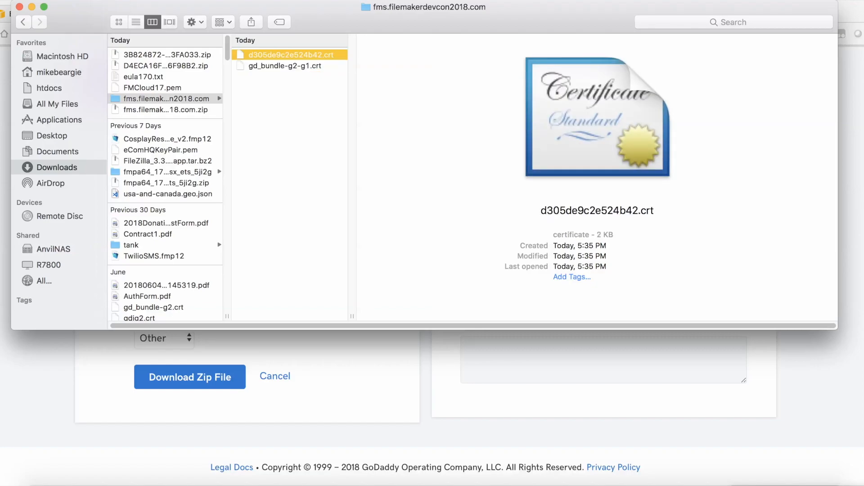
pyautogui.keyDown('shift'); pyautogui.click(285, 65); pyautogui.keyUp('shift')
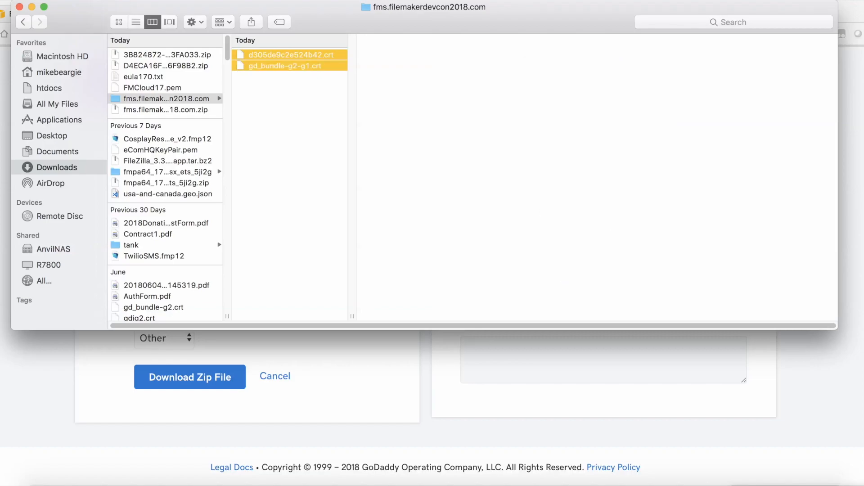
pyautogui.moveTo(285, 65); pyautogui.dragTo(52, 135)
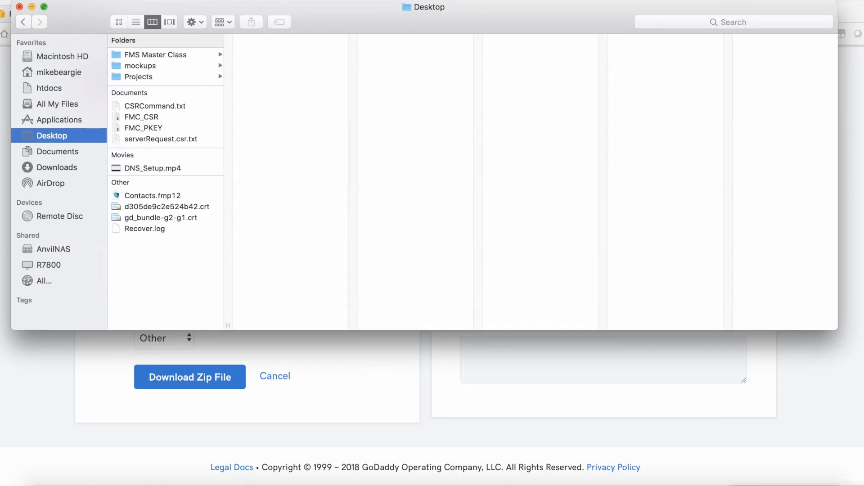
pyautogui.click(19, 6)
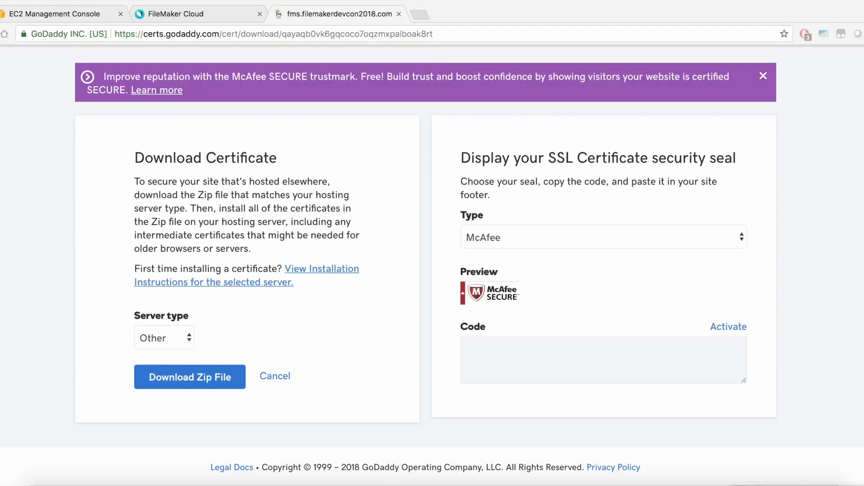
# Switch to the FMServerMasterClass remote desktop and open localhost:16001/admin-console in Internet Explorer
pyautogui.click(749, 485)
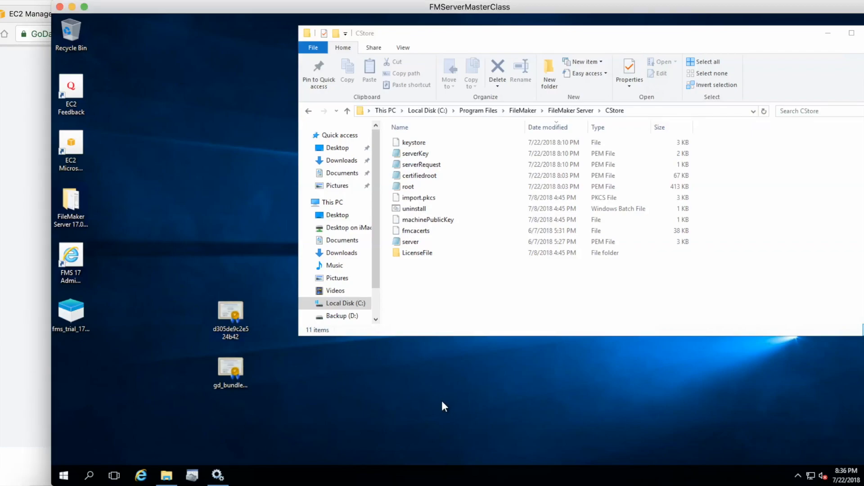
pyautogui.click(230, 379)
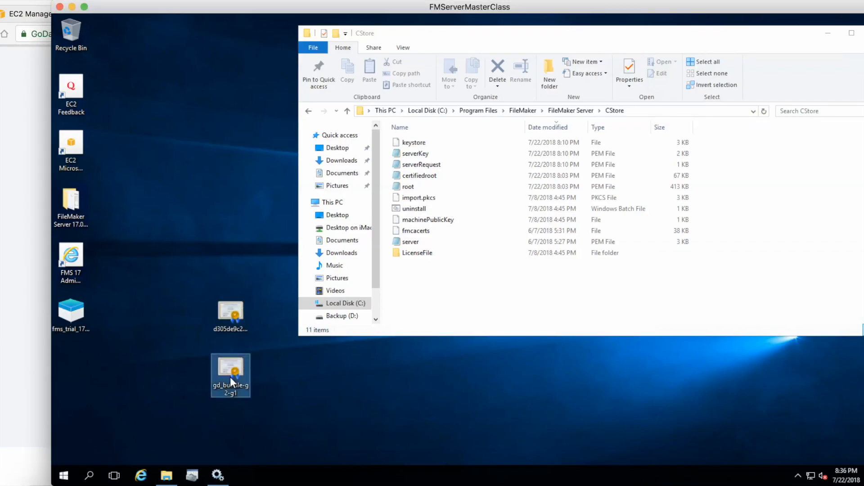
pyautogui.click(229, 309)
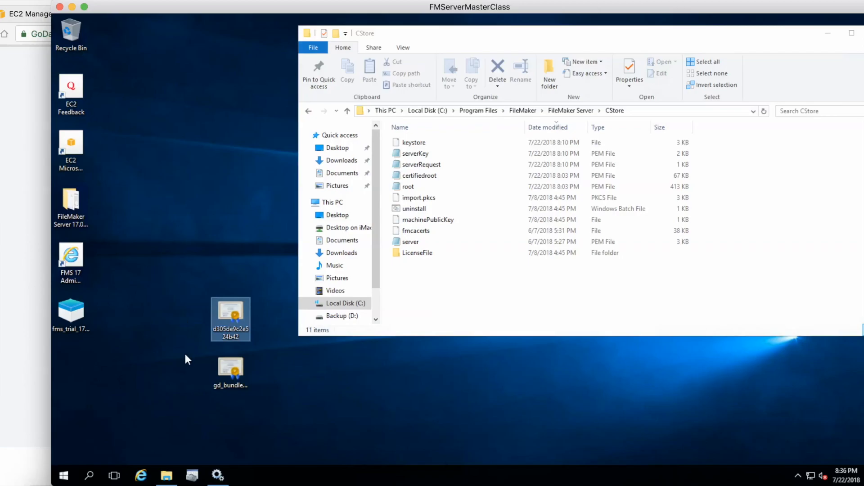
pyautogui.click(140, 475)
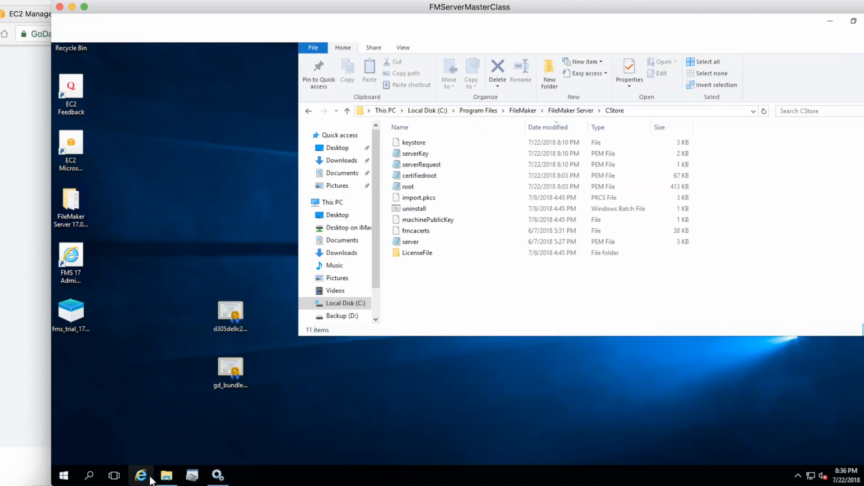
pyautogui.click(216, 39)
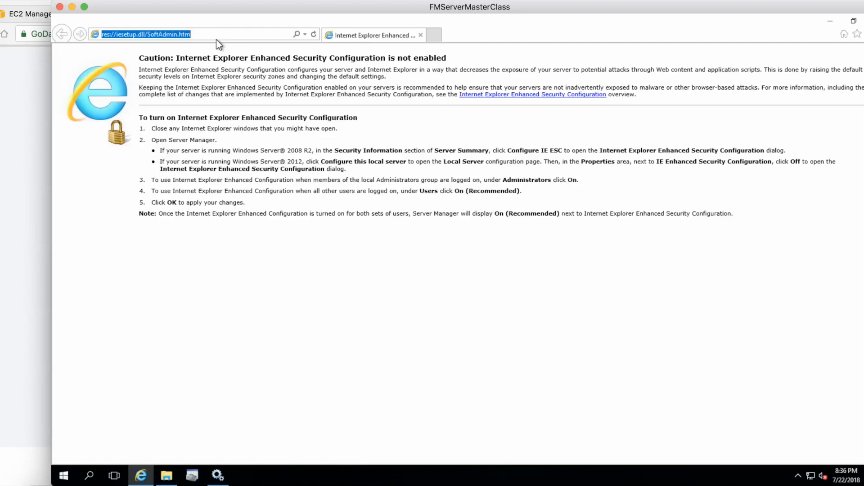
pyautogui.write('local')
pyautogui.press('Down')
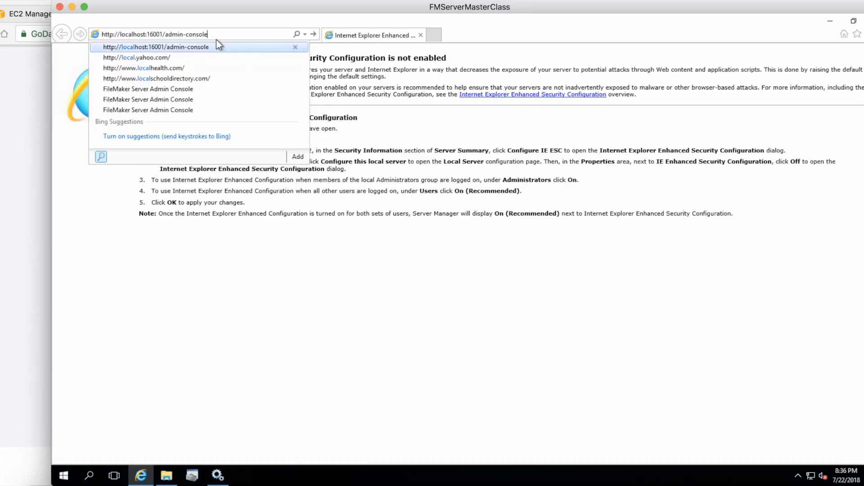
pyautogui.press('Return')
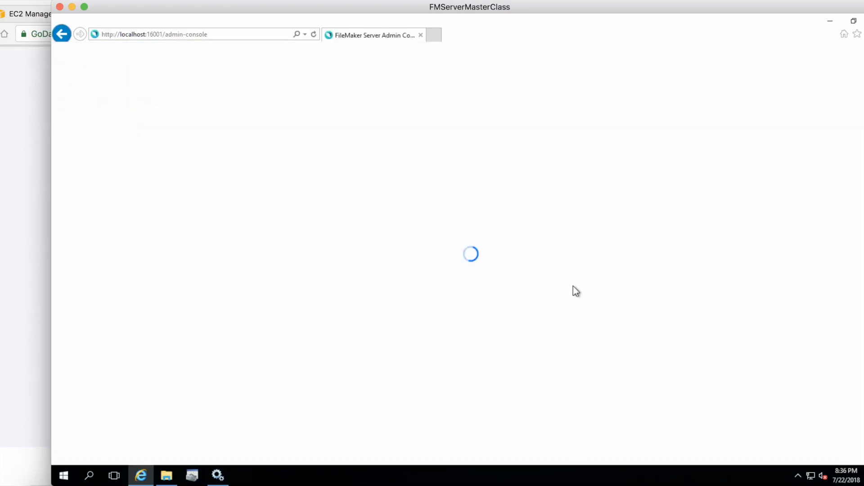
# Sign in to the FileMaker Server Admin Console as admin with the account password
pyautogui.write('admin')
pyautogui.press('Tab')
pyautogui.write('***********')
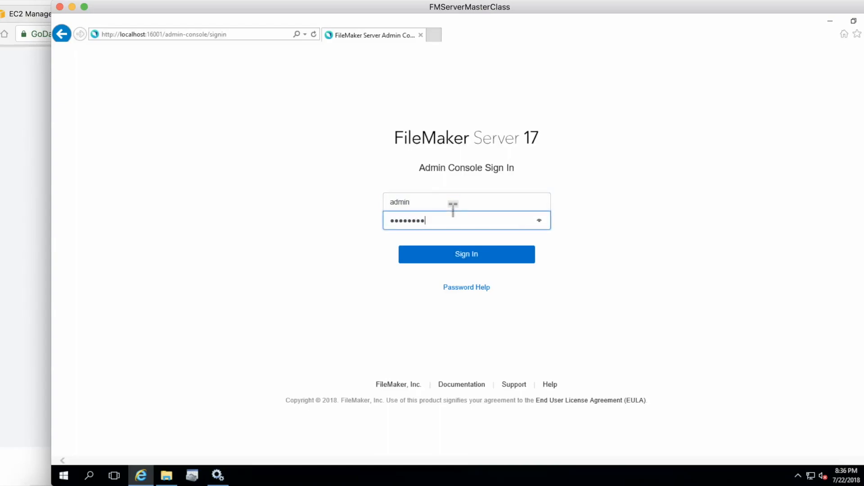
pyautogui.press('Return')
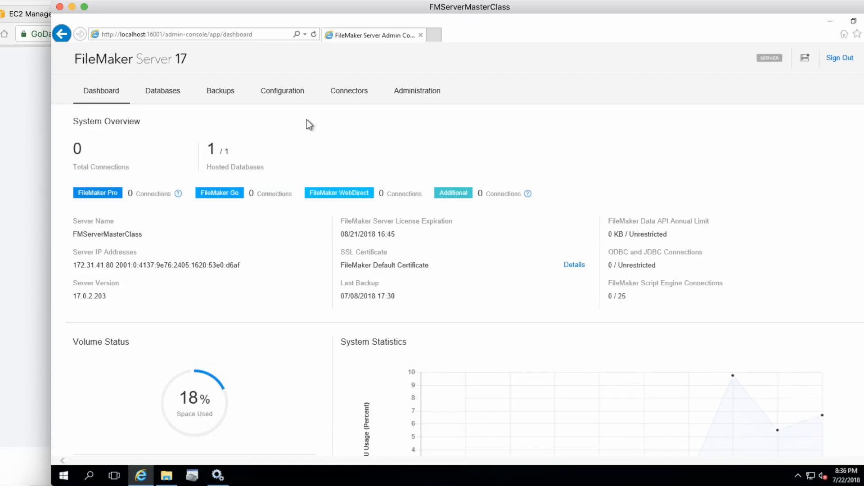
# Start importing a custom certificate from the server's SSL Certificate configuration
pyautogui.click(296, 93)
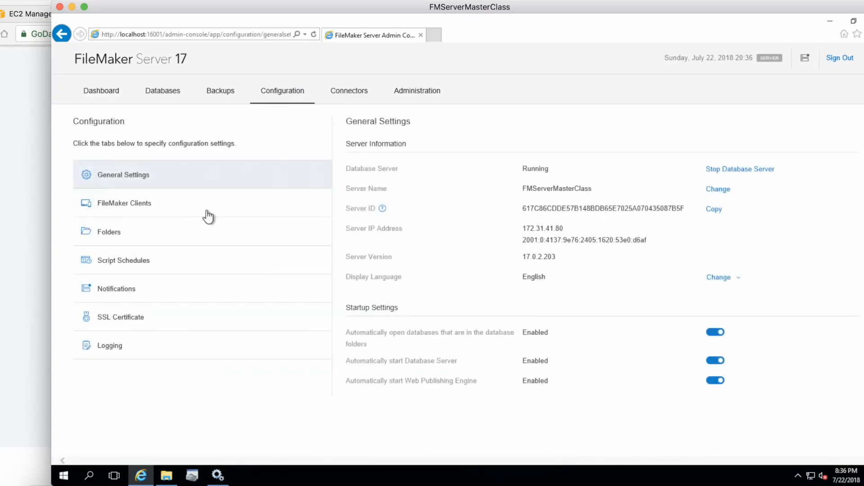
pyautogui.click(116, 319)
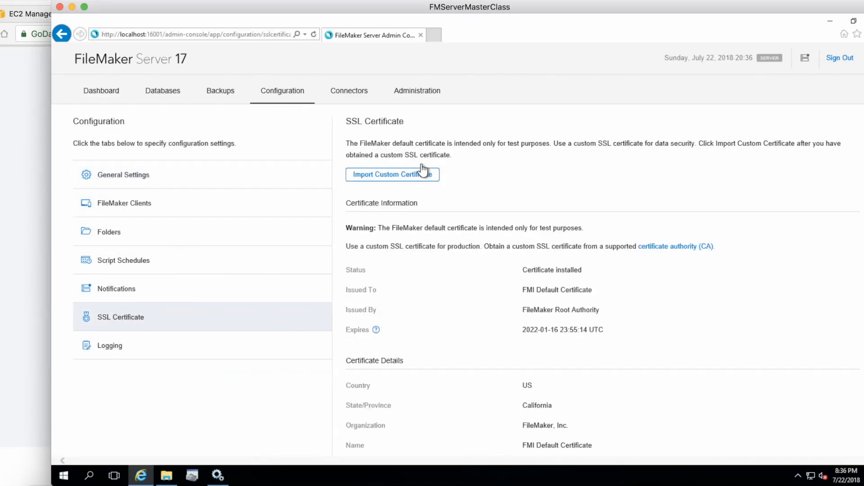
pyautogui.click(410, 176)
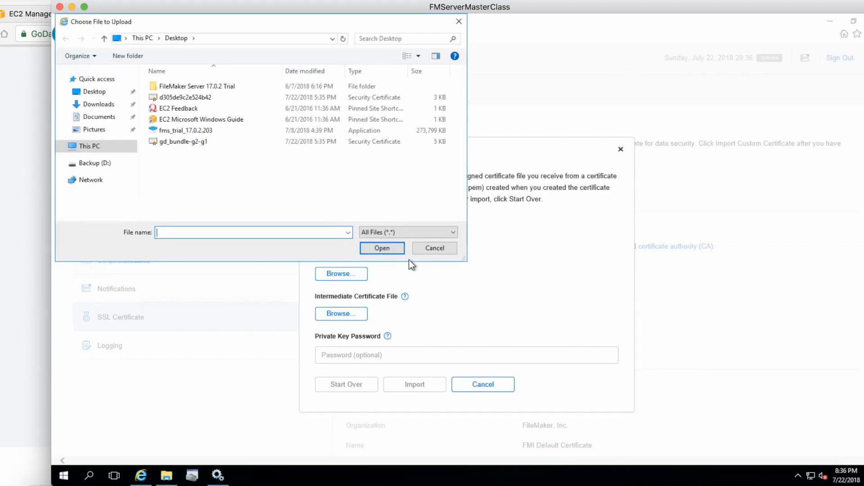
# Choose d305de9c2e524b42.crt from the Desktop as the signed certificate file
pyautogui.moveTo(272, 26); pyautogui.dragTo(639, 61)
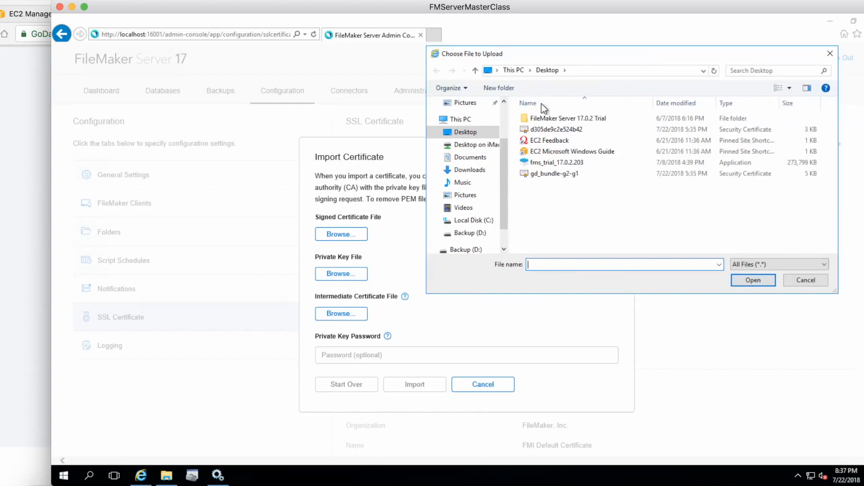
pyautogui.click(562, 128)
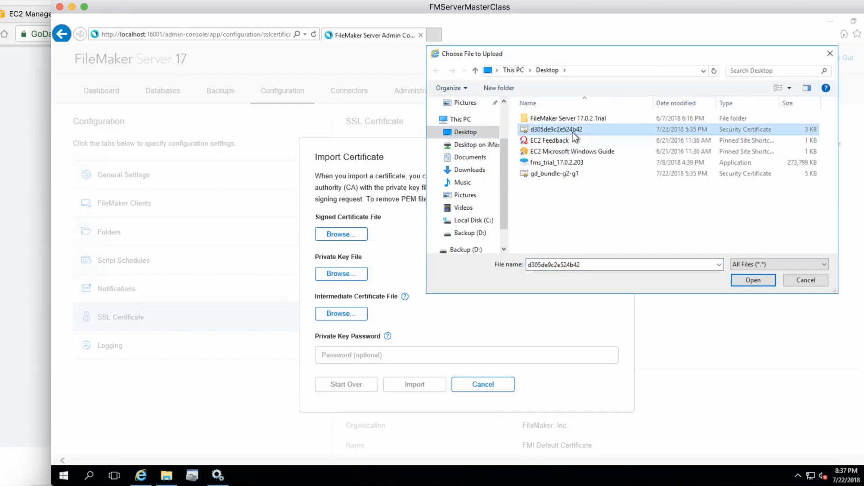
pyautogui.click(749, 280)
# Choose serverKey.pem from the C: drive's Program Files > FileMaker > FileMaker Server > CStore folder as the private key file
pyautogui.click(350, 282)
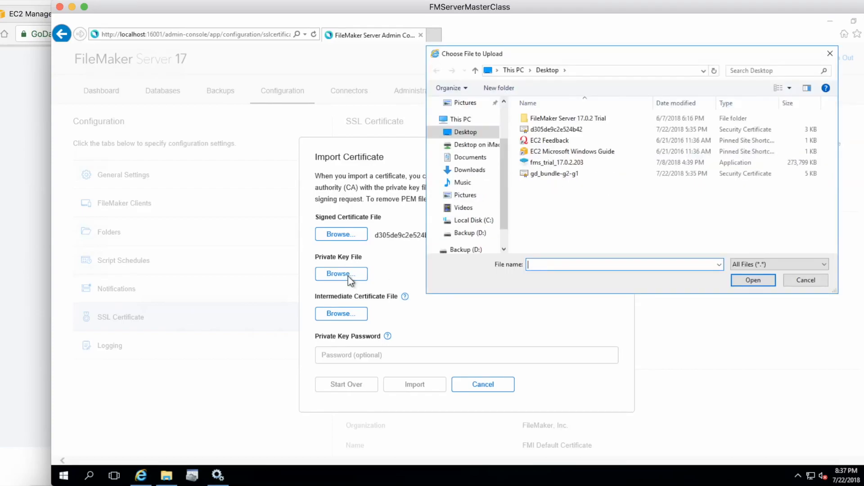
pyautogui.click(482, 220)
pyautogui.click(555, 142)
pyautogui.doubleClick(543, 142)
pyautogui.doubleClick(571, 162)
pyautogui.doubleClick(552, 119)
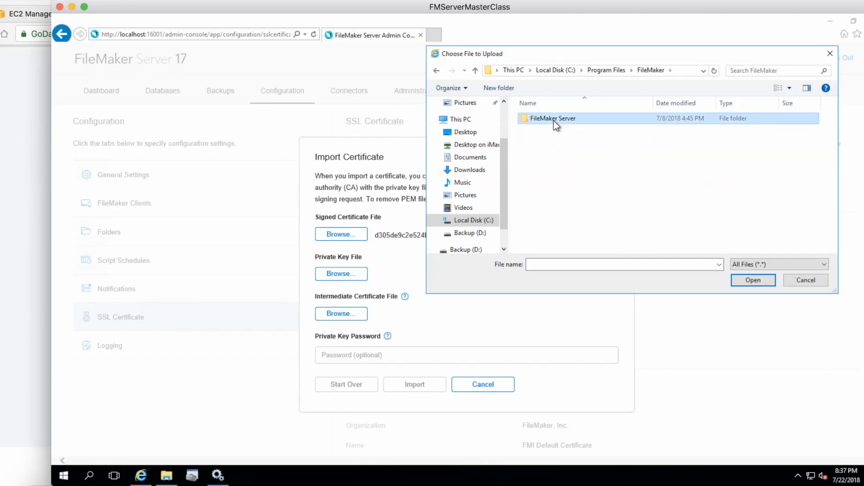
pyautogui.doubleClick(538, 141)
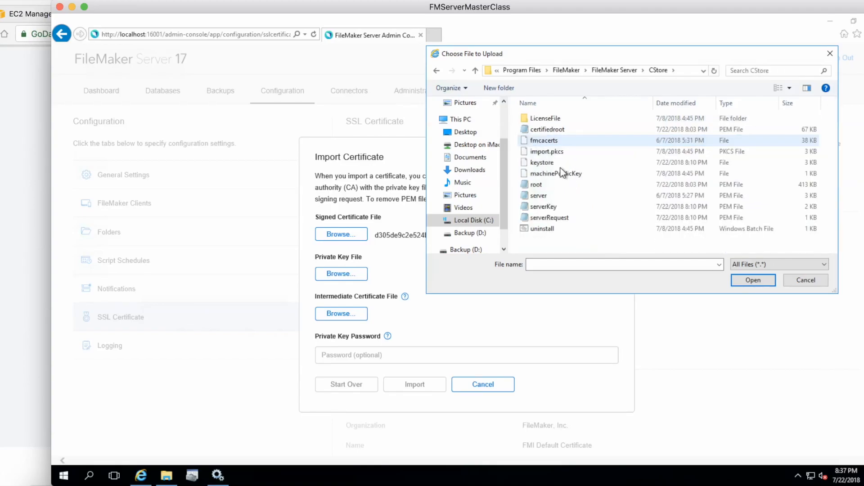
pyautogui.click(552, 206)
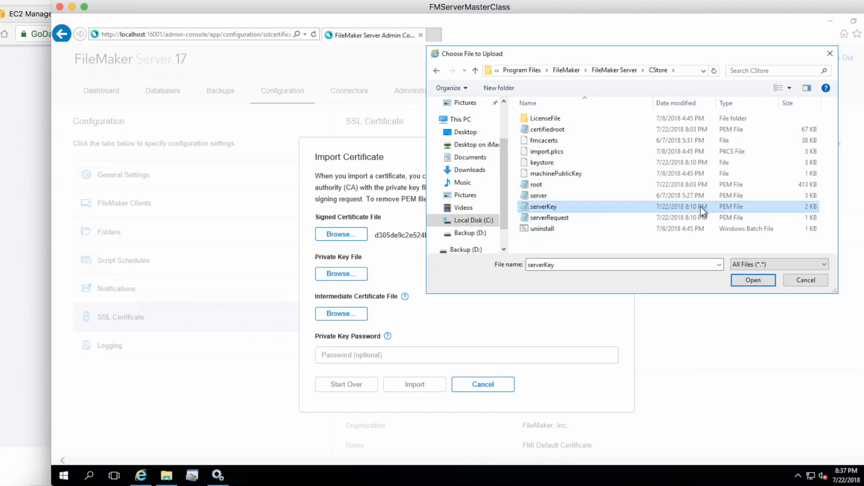
pyautogui.click(751, 280)
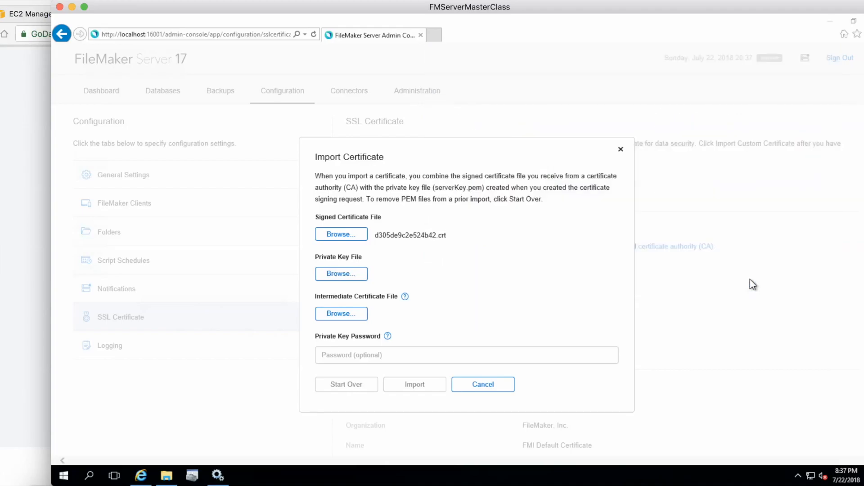
# Choose gd_bundle-g2-g1.crt from the Desktop on iMac.local folder as the intermediate certificate file
pyautogui.click(352, 316)
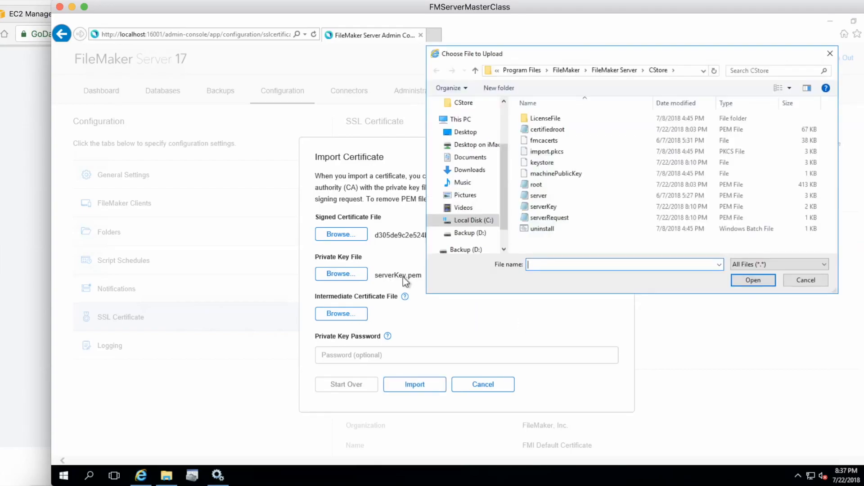
pyautogui.click(464, 144)
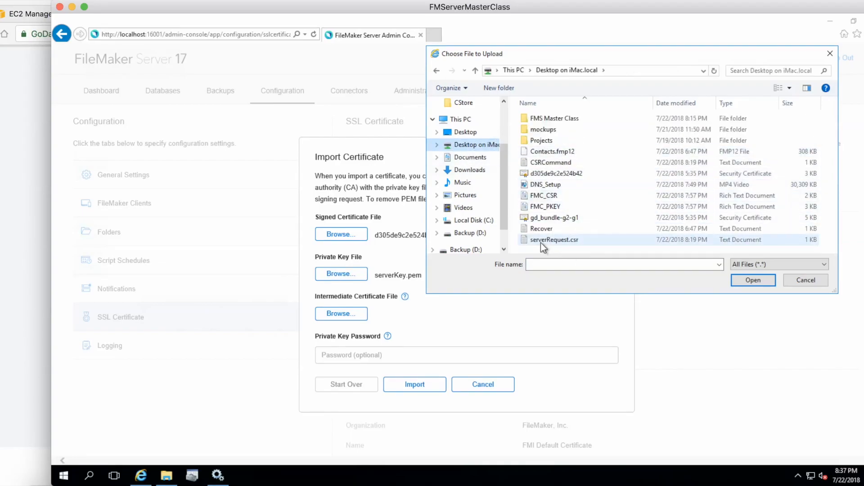
pyautogui.click(550, 218)
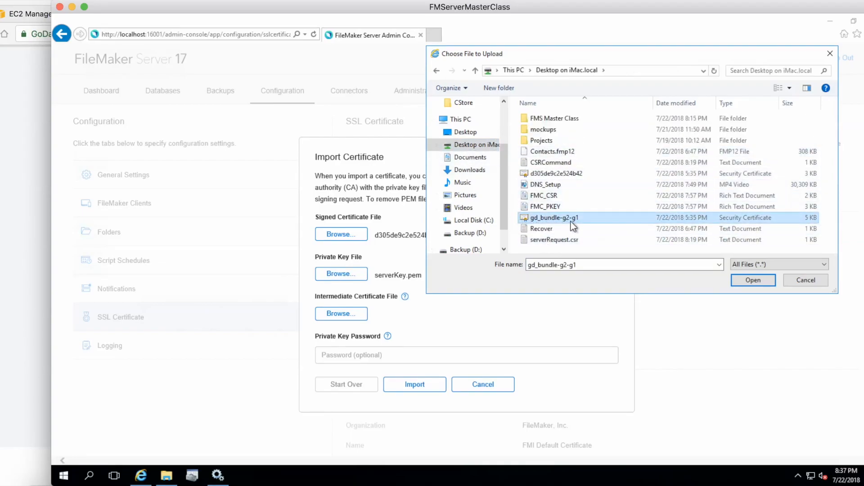
pyautogui.click(748, 282)
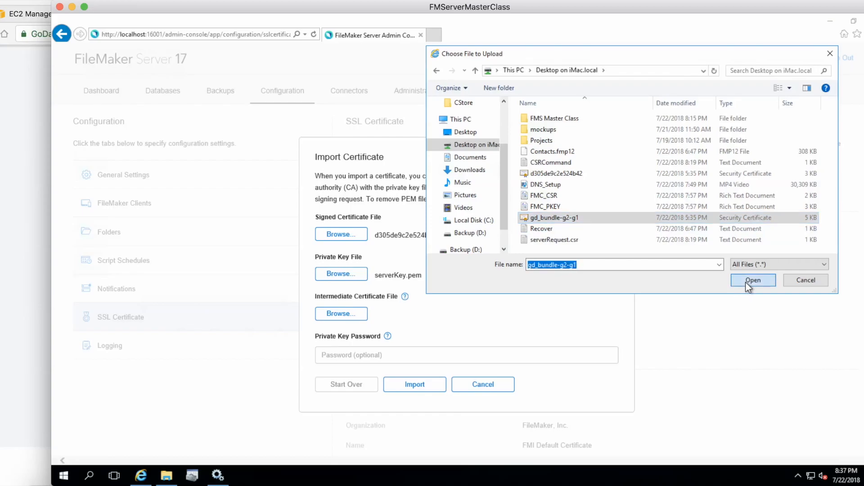
# Enter the private key password, import the custom certificate and acknowledge the import message
pyautogui.click(408, 359)
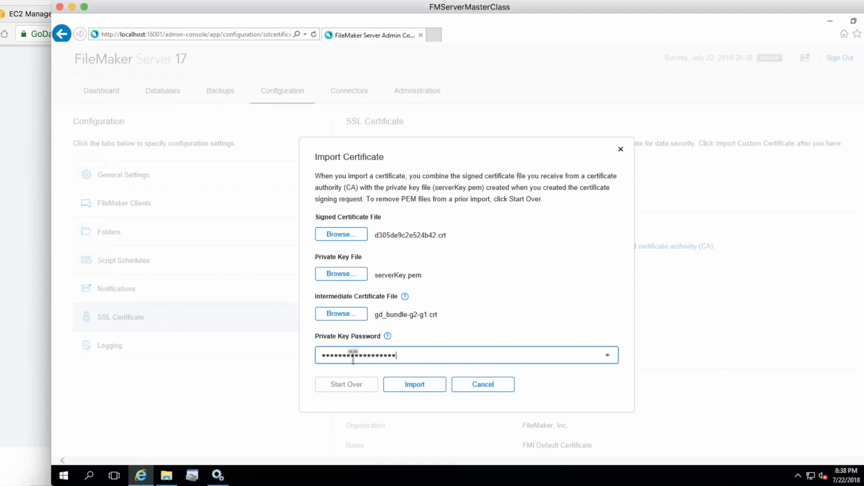
pyautogui.click(414, 386)
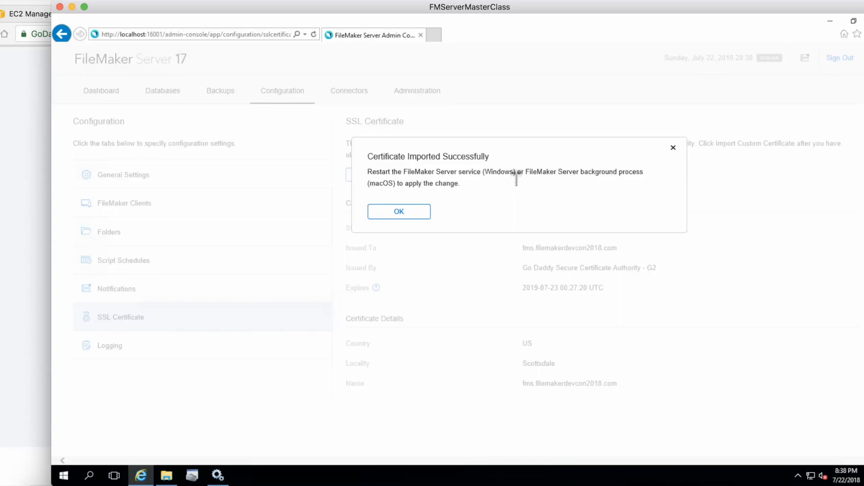
pyautogui.click(401, 212)
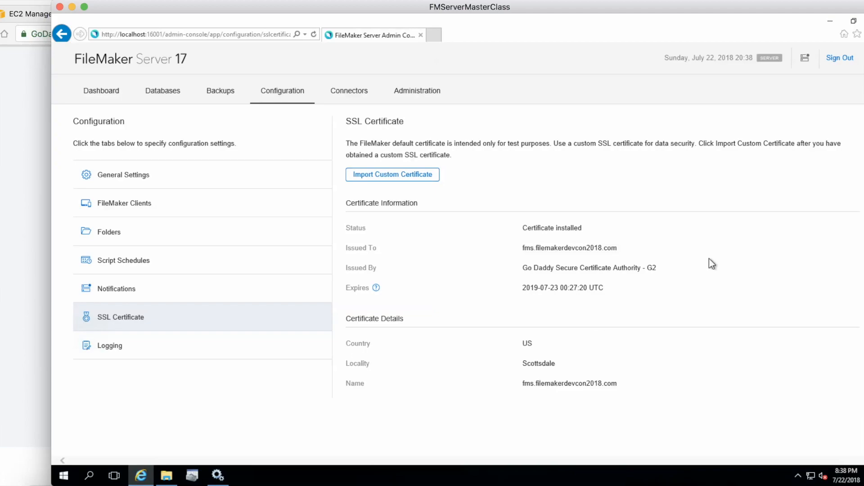
# Sign out of the Admin Console and select the FileMaker Server service in the Windows Services window
pyautogui.click(839, 58)
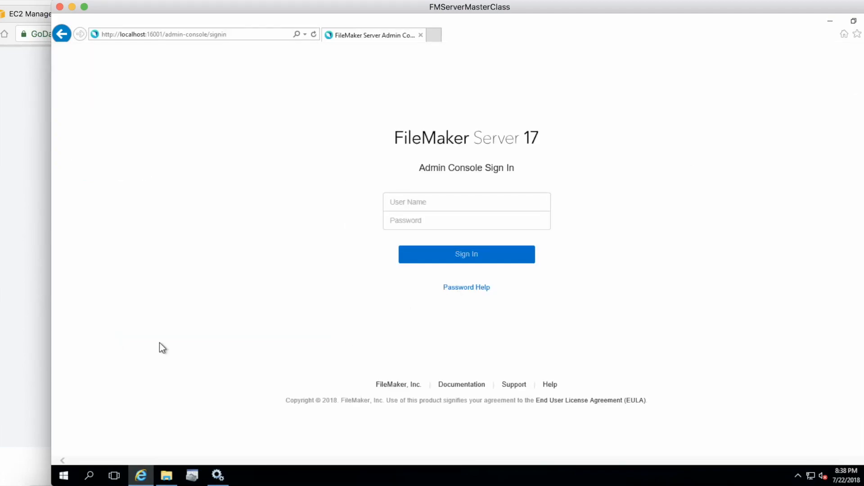
pyautogui.click(218, 475)
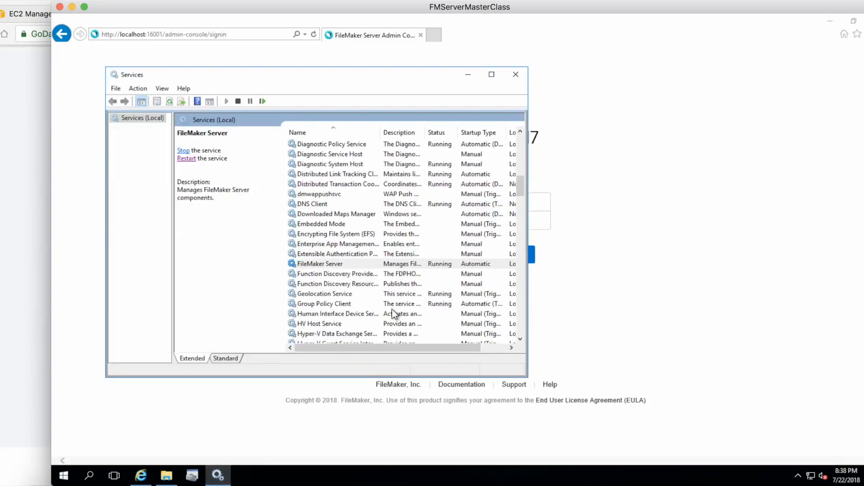
pyautogui.click(319, 264)
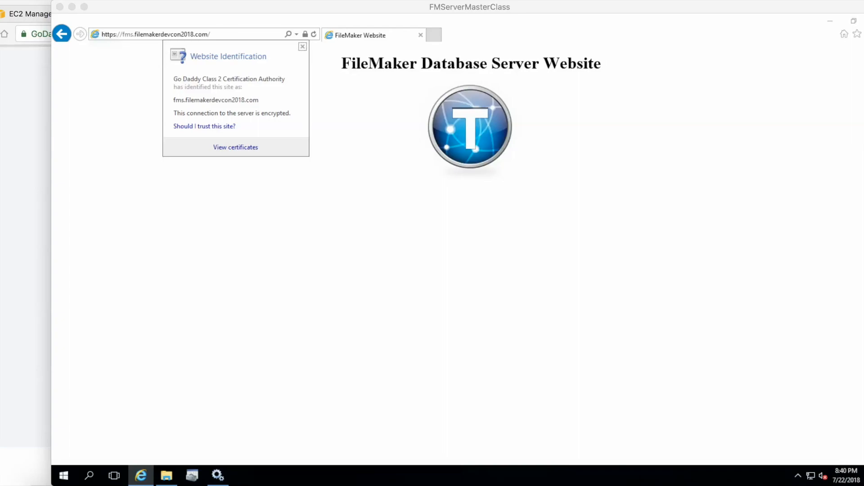
# Examine the FileMaker Database Server website and its security identification at fms.filemakerdevcon2018.com in Internet Explorer
pyautogui.click(127, 40)
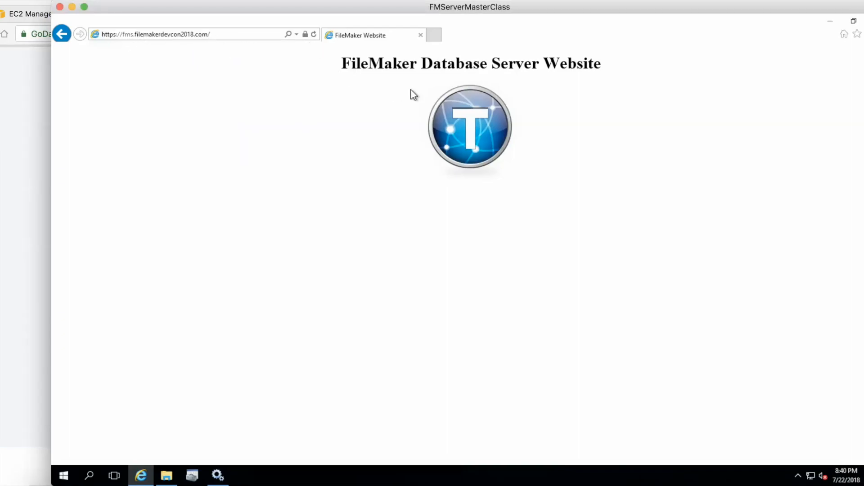
pyautogui.moveTo(349, 68); pyautogui.dragTo(634, 69)
pyautogui.click(628, 66)
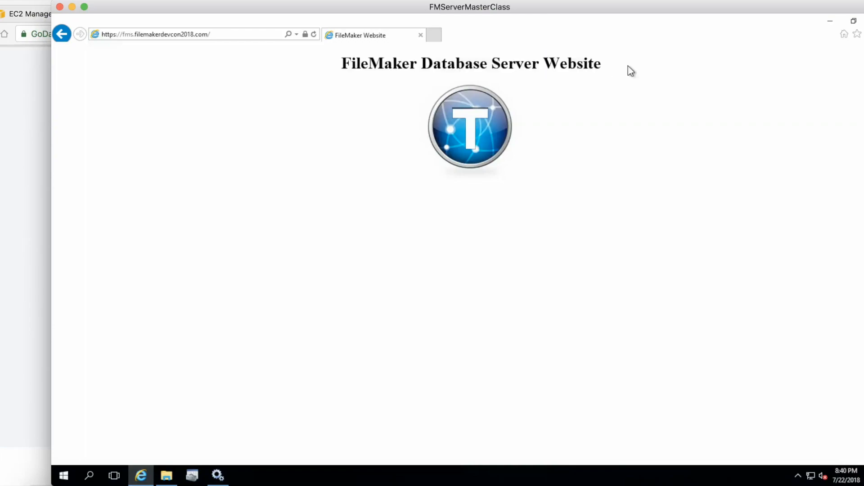
pyautogui.click(305, 35)
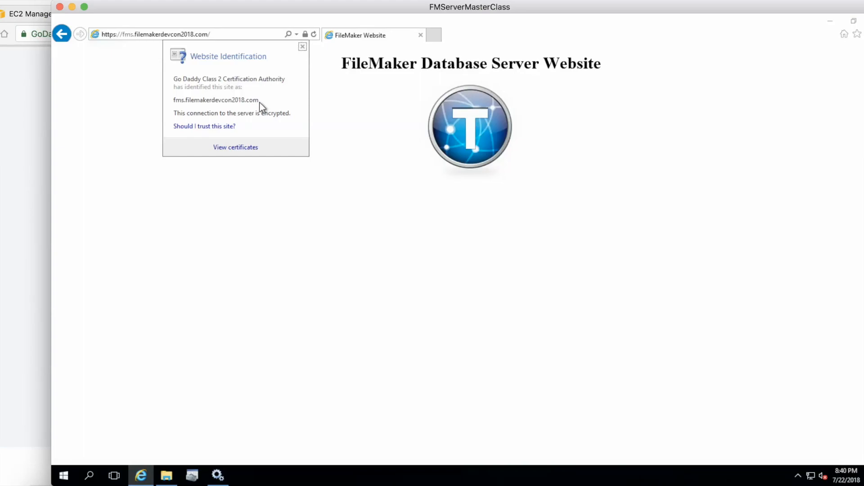
pyautogui.click(303, 46)
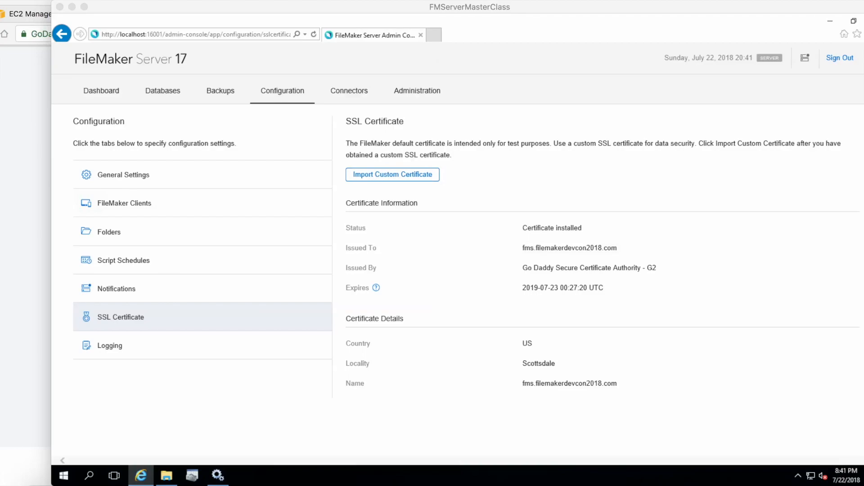
# Examine the installed SSL certificate's locality, name and expiry date in the Admin Console
pyautogui.click(536, 365)
pyautogui.doubleClick(536, 365)
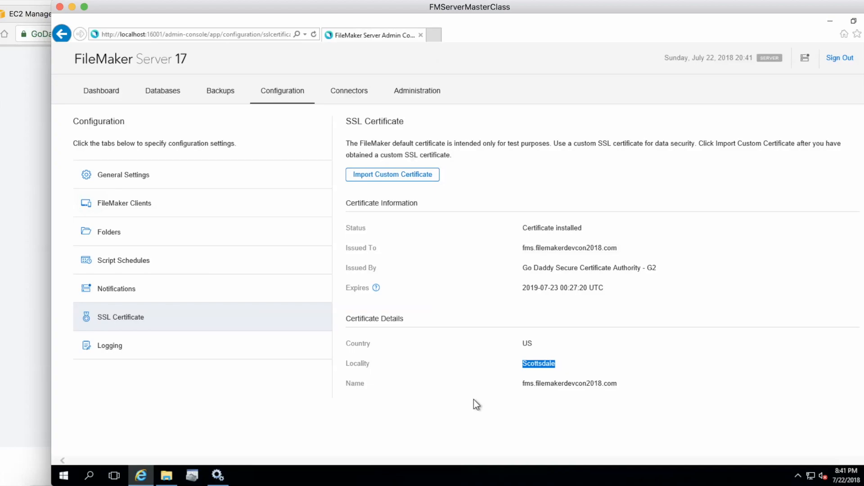
pyautogui.click(523, 388)
pyautogui.moveTo(523, 387); pyautogui.dragTo(634, 386)
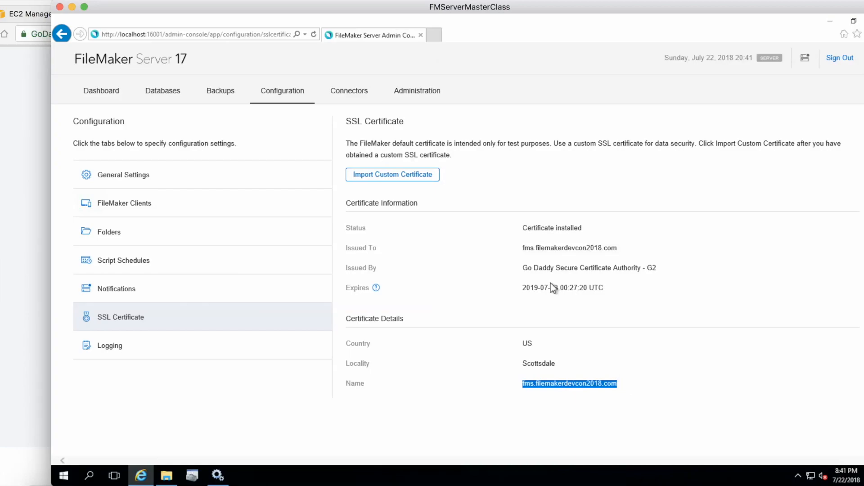
pyautogui.moveTo(521, 287); pyautogui.dragTo(633, 292)
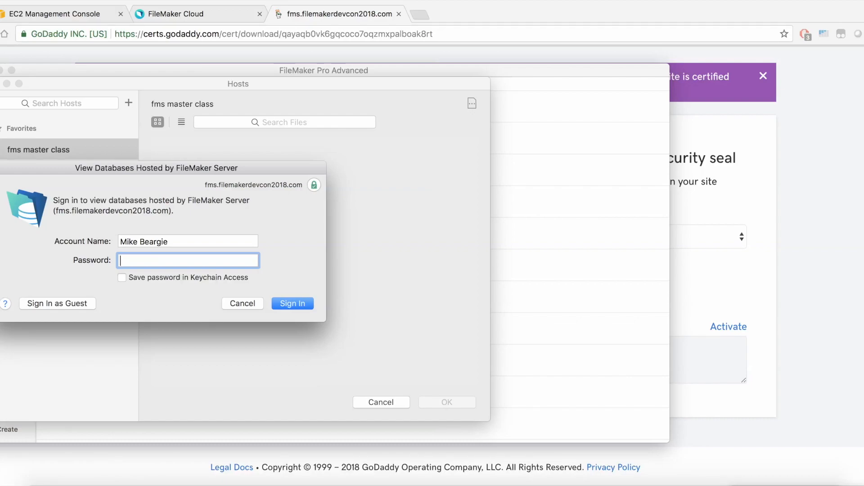
# View the host's SSL certificate from the fms master class sign-in dialog in FileMaker Pro Advanced and close it
pyautogui.click(313, 185)
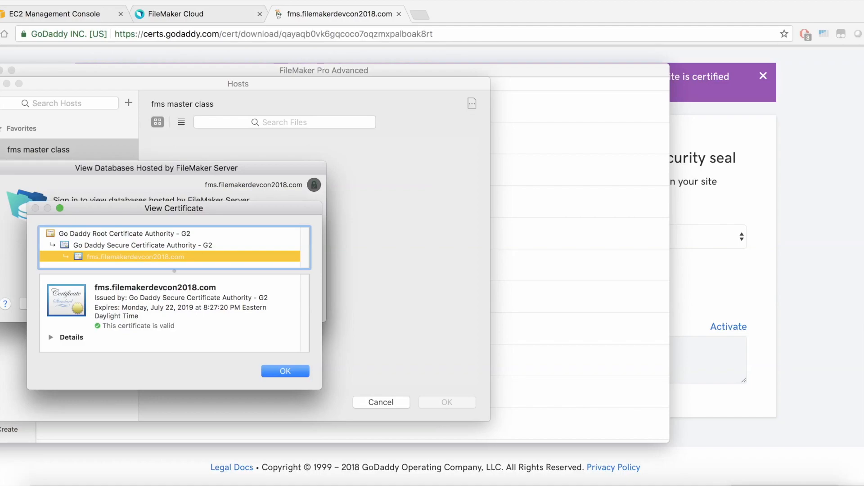
pyautogui.press('Return')
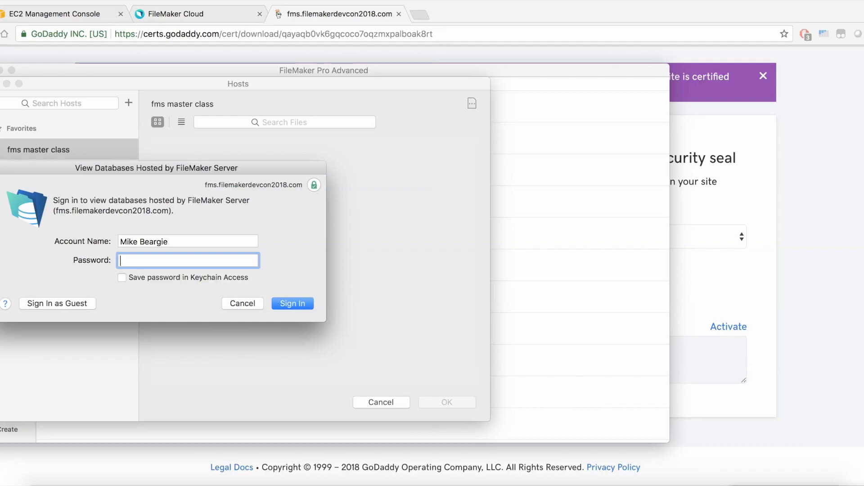